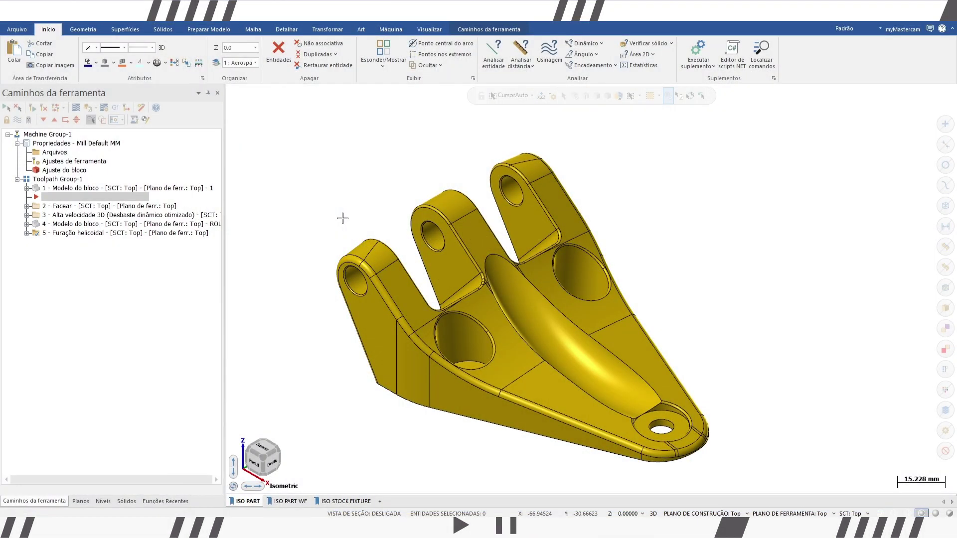
- Open the machine group's stock setup (Ajuste do bloco) from the Toolpaths manager Properties
double_click(84, 171)
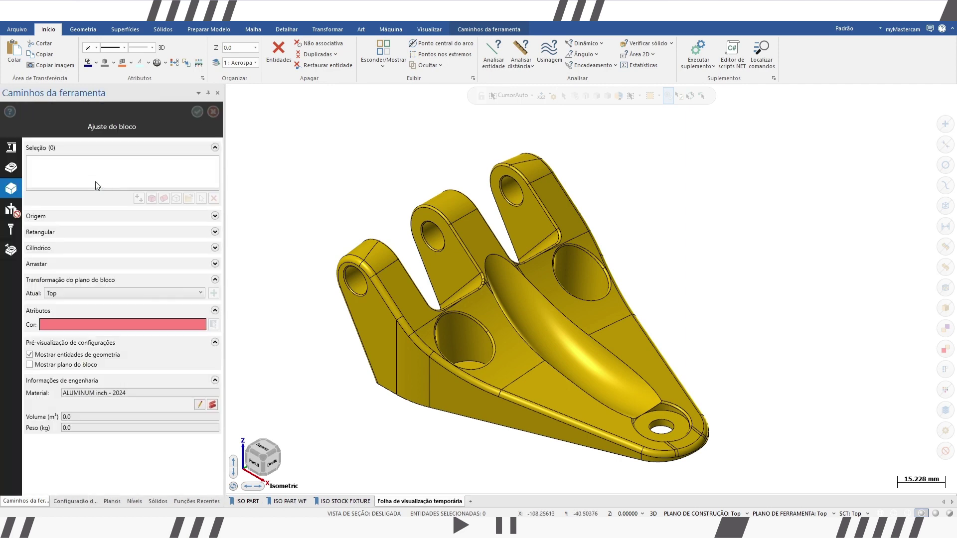
left_click(151, 199)
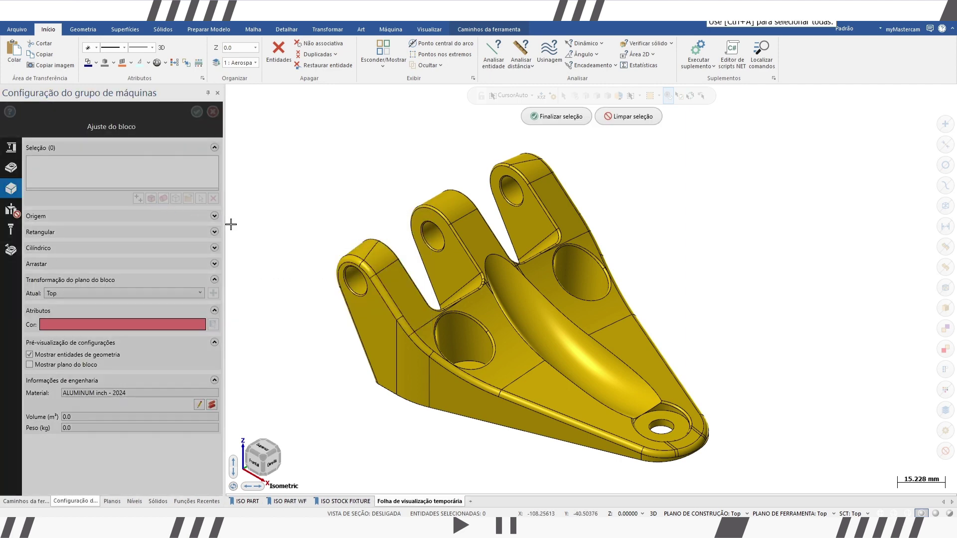
left_click(549, 184)
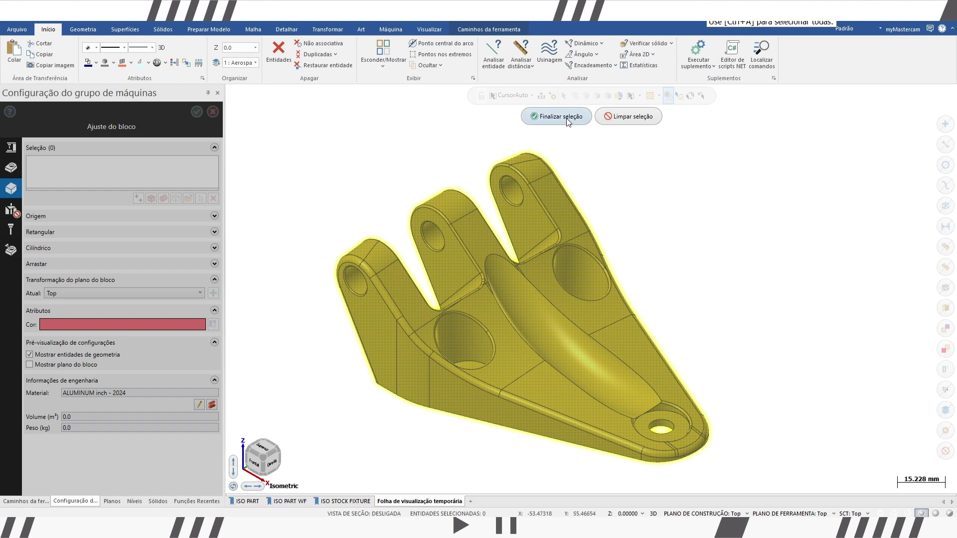
left_click(568, 120)
scroll(647, 191, "down", 1)
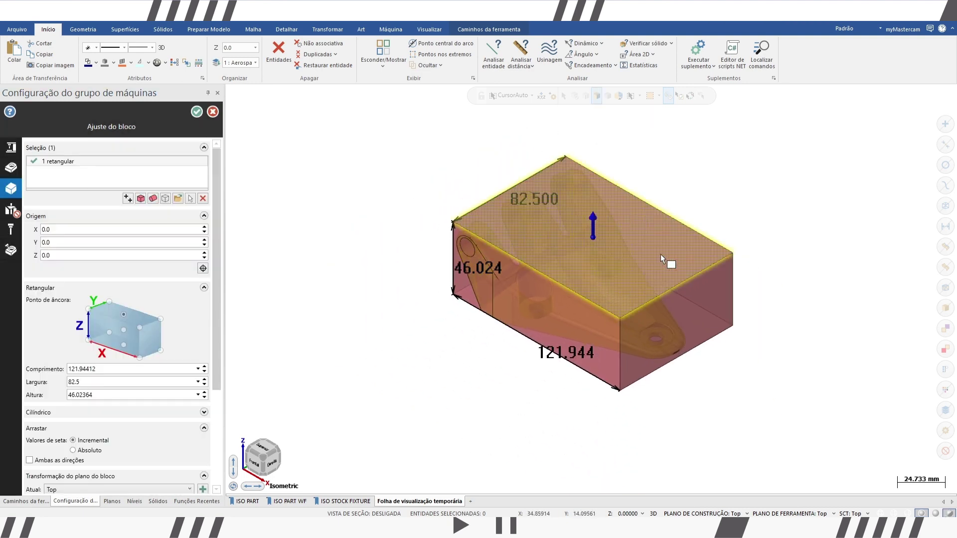
mouse_move(660, 254)
middle_mouse_down()
mouse_move(707, 321)
mouse_move(711, 310)
middle_mouse_up()
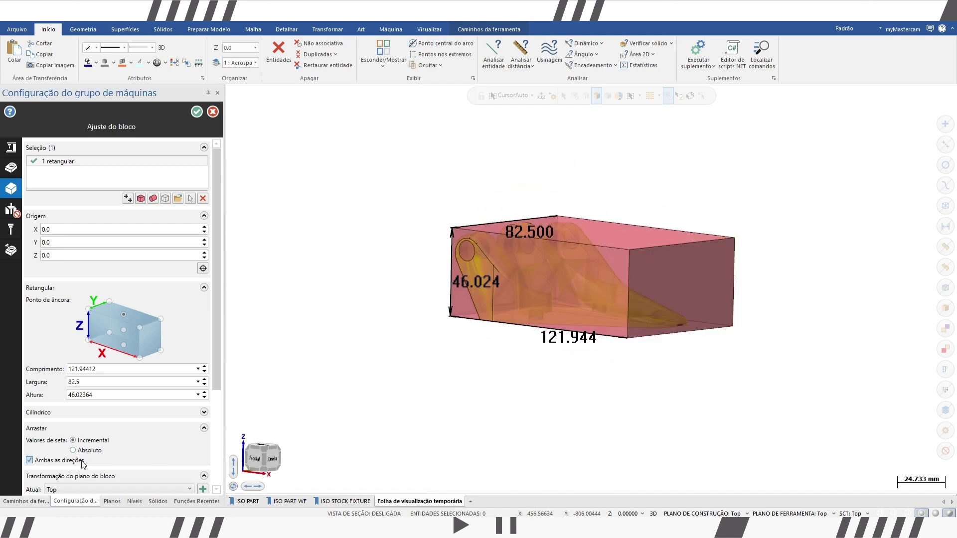
left_click_drag(602, 214, 597, 150)
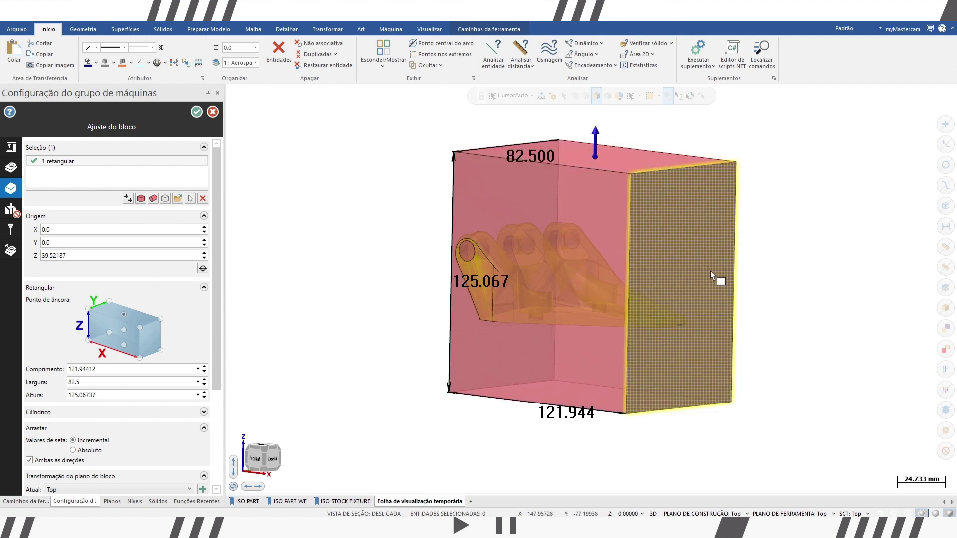
mouse_move(711, 274)
middle_mouse_down()
mouse_move(786, 265)
mouse_move(712, 272)
middle_mouse_up()
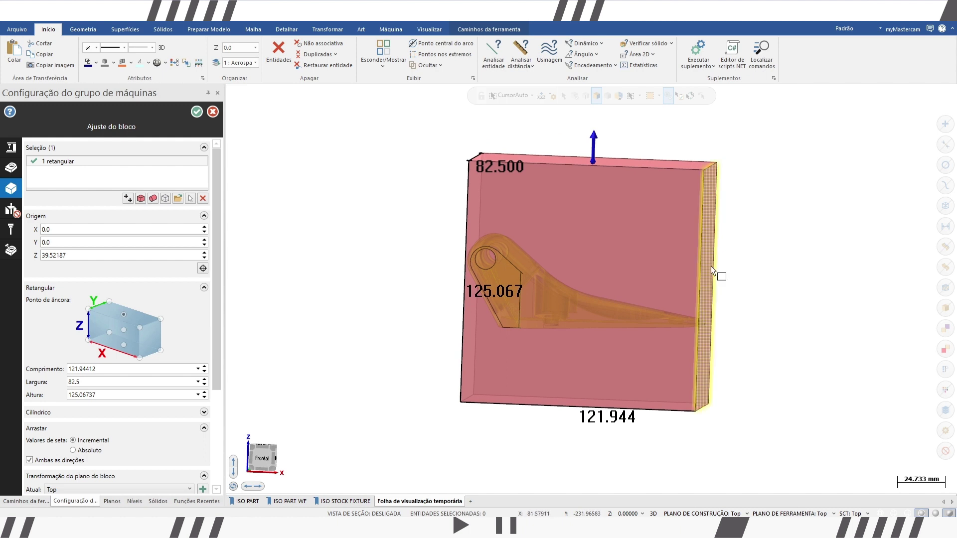
left_click_drag(717, 284, 800, 294)
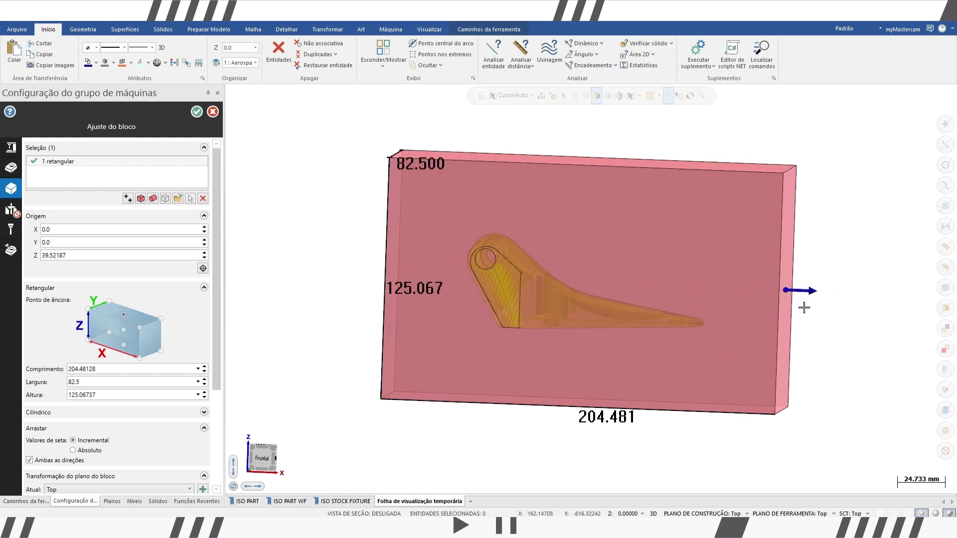
mouse_move(804, 308)
middle_mouse_down()
mouse_move(688, 316)
mouse_move(682, 344)
middle_mouse_up()
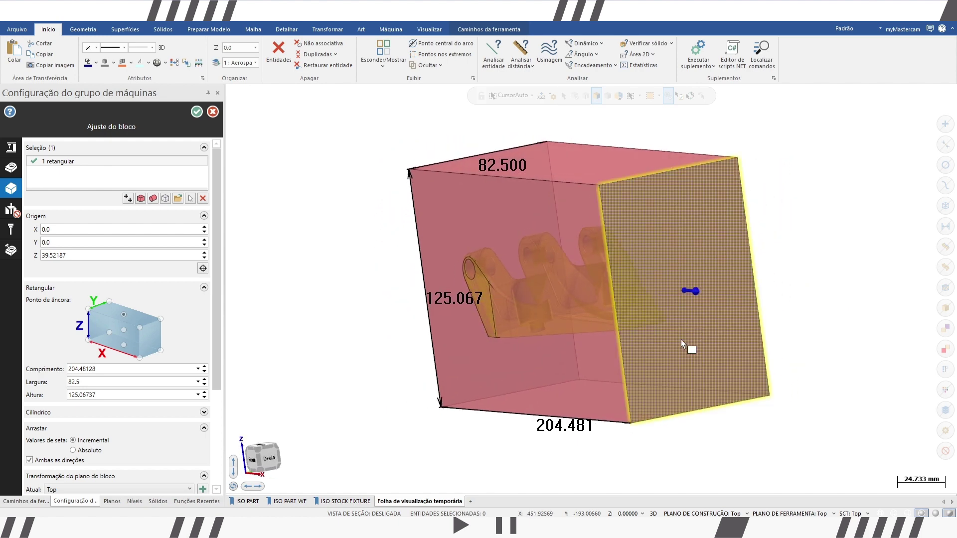
mouse_move(516, 299)
left_mouse_down()
mouse_move(522, 313)
mouse_move(459, 324)
left_mouse_up()
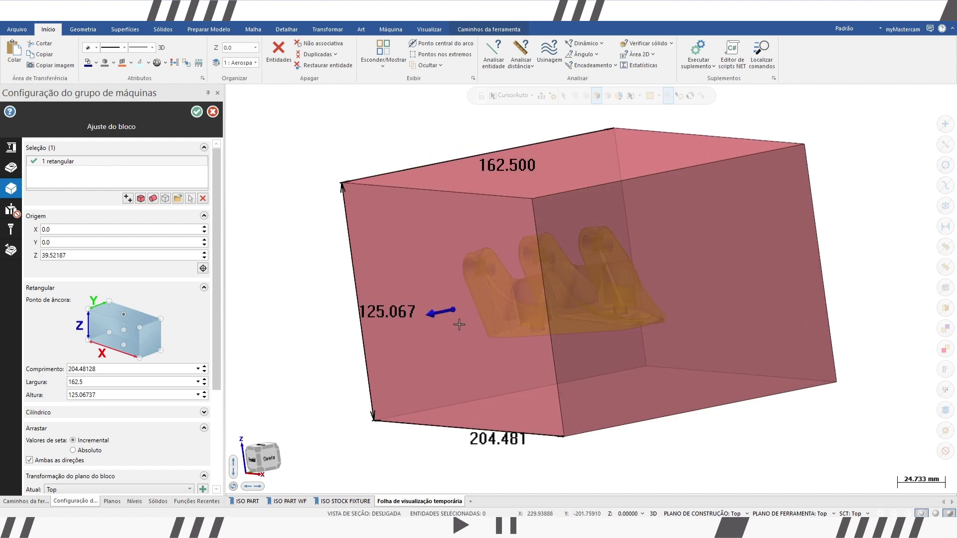
key("alt+7")
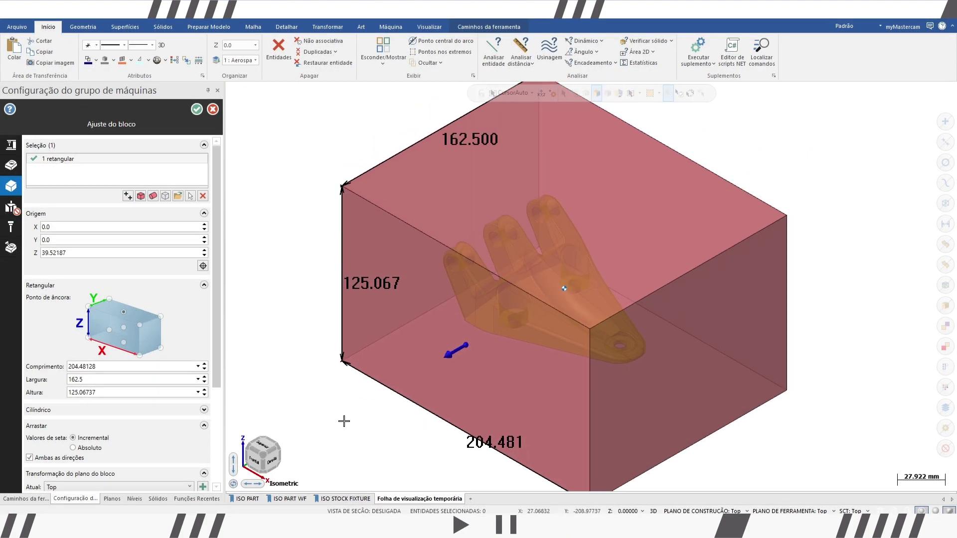
left_click(152, 196)
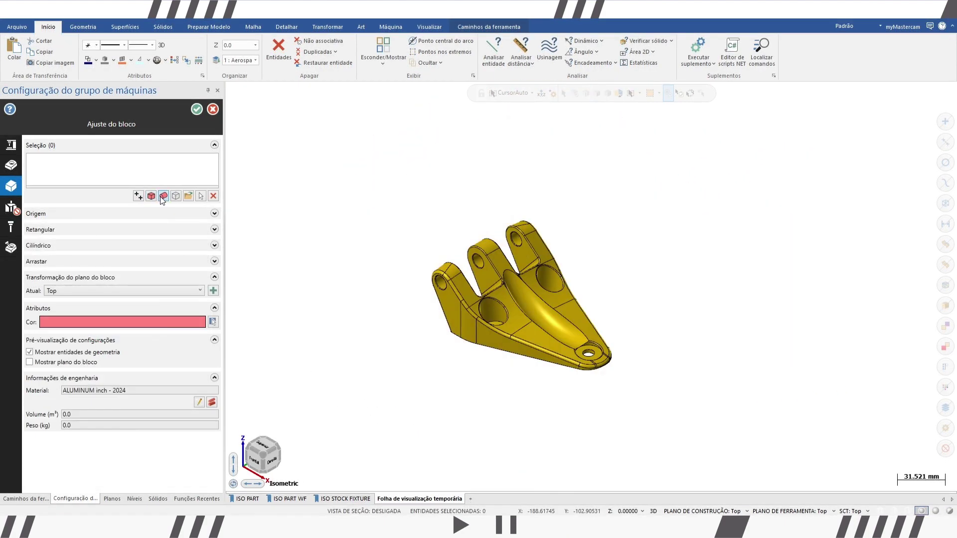
left_click(160, 197)
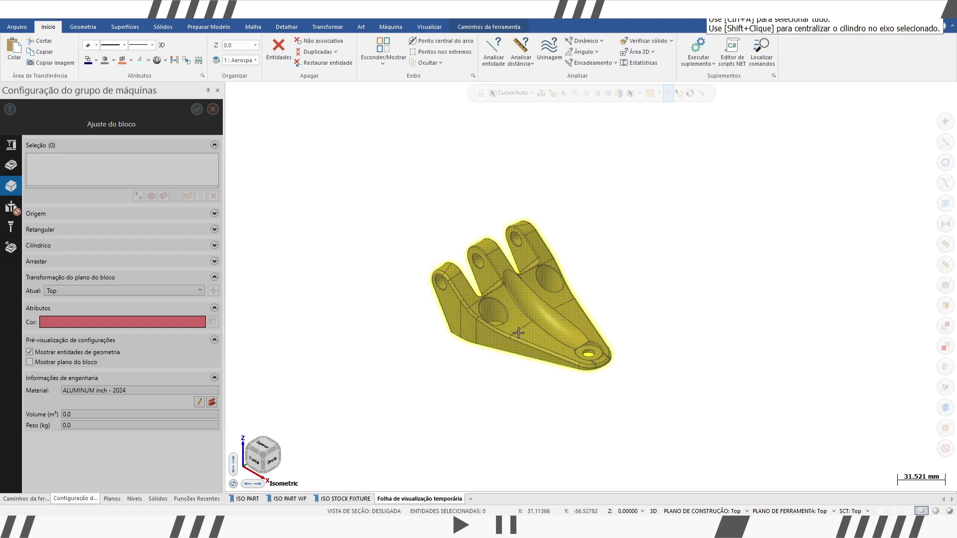
key("Return")
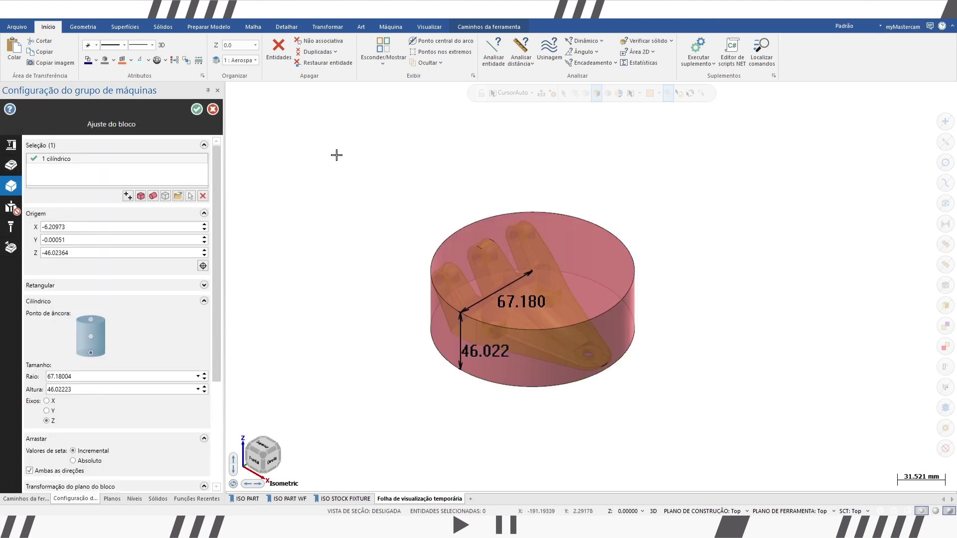
mouse_move(451, 406)
middle_mouse_down()
mouse_move(474, 403)
mouse_move(470, 378)
middle_mouse_up()
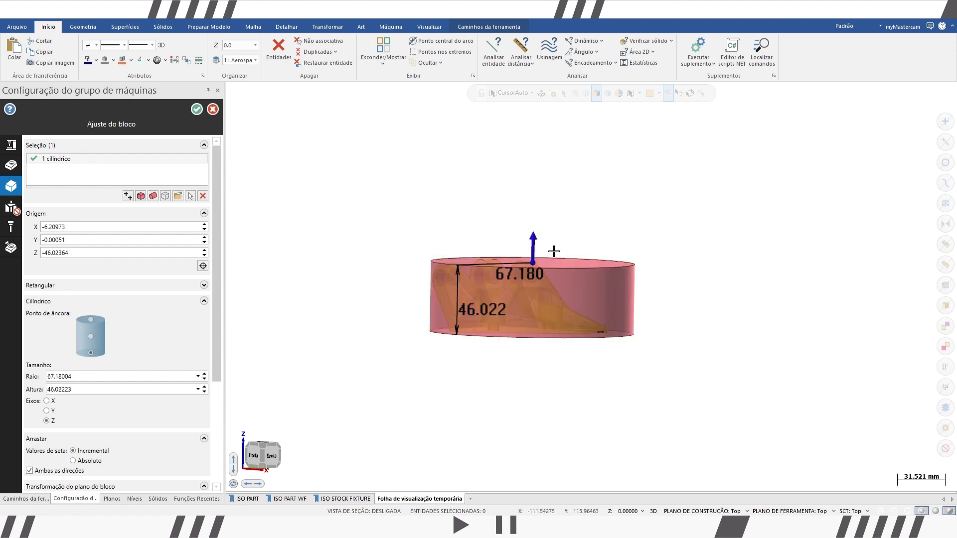
left_click(535, 241)
left_click_drag(536, 241, 533, 202)
mouse_move(610, 316)
middle_mouse_down()
mouse_move(653, 335)
mouse_move(633, 351)
middle_mouse_up()
left_click(422, 256)
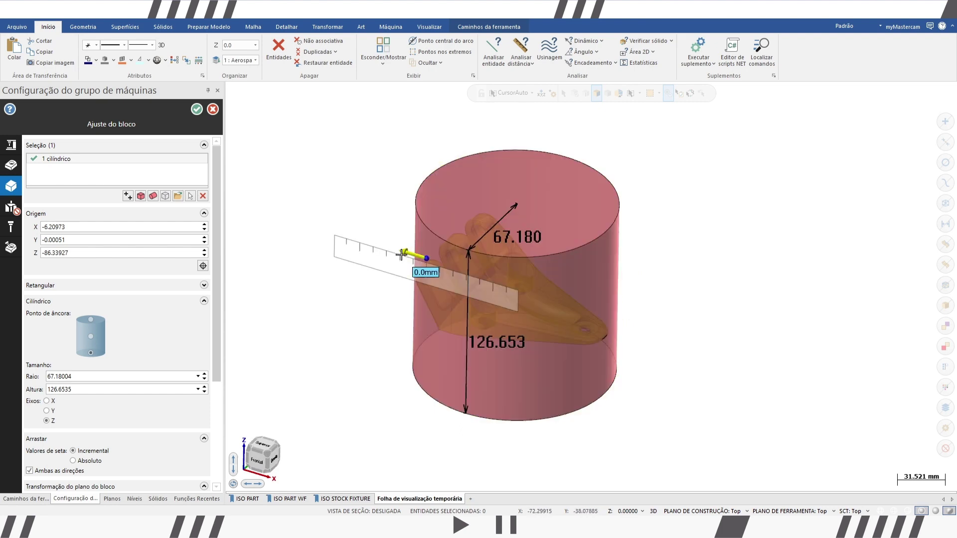
left_click_drag(422, 256, 395, 254)
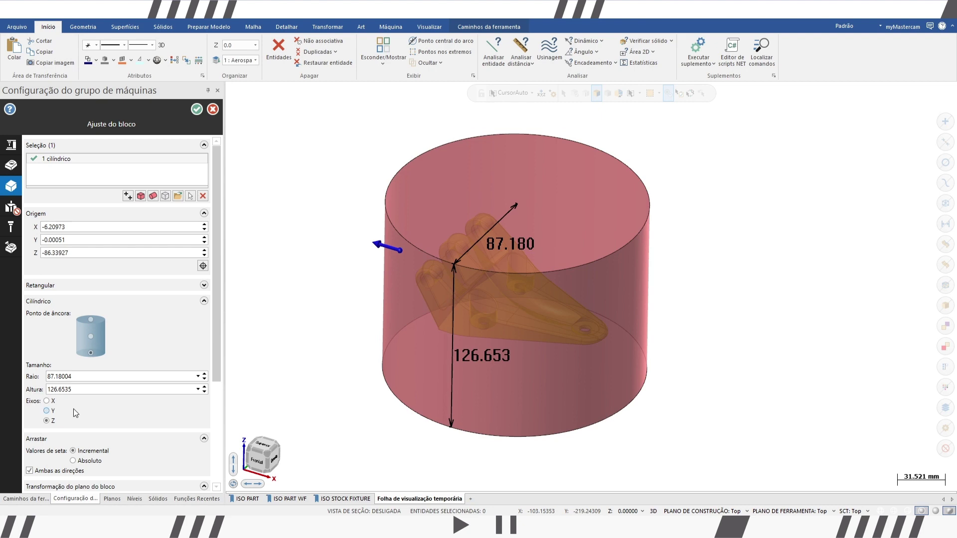
left_click(47, 401)
mouse_move(681, 362)
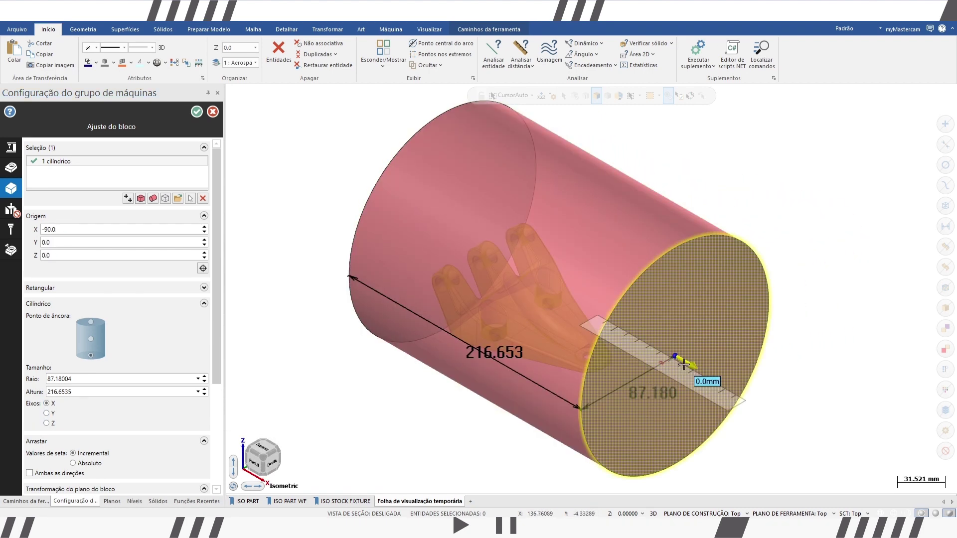
left_click_drag(684, 365, 624, 344)
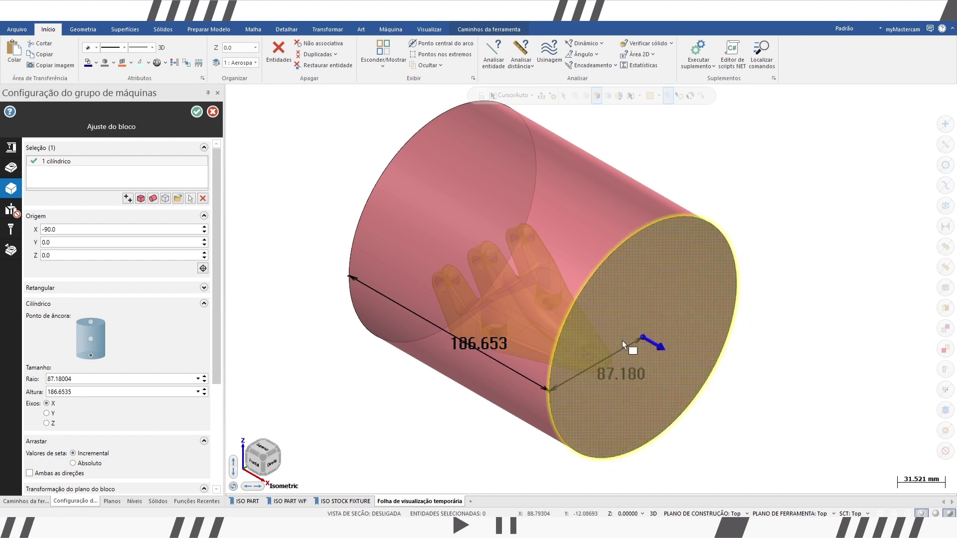
left_click_drag(542, 165, 539, 191)
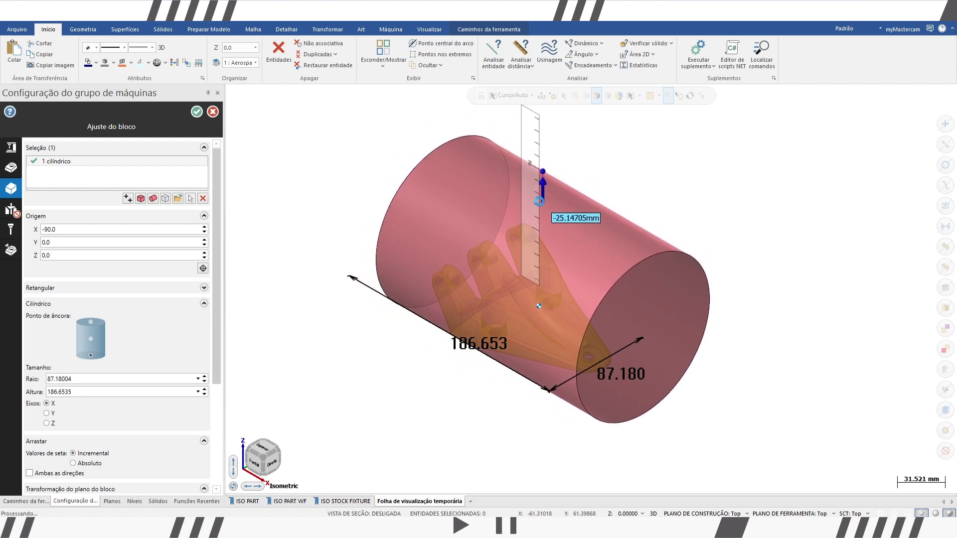
left_click_drag(539, 190, 539, 201)
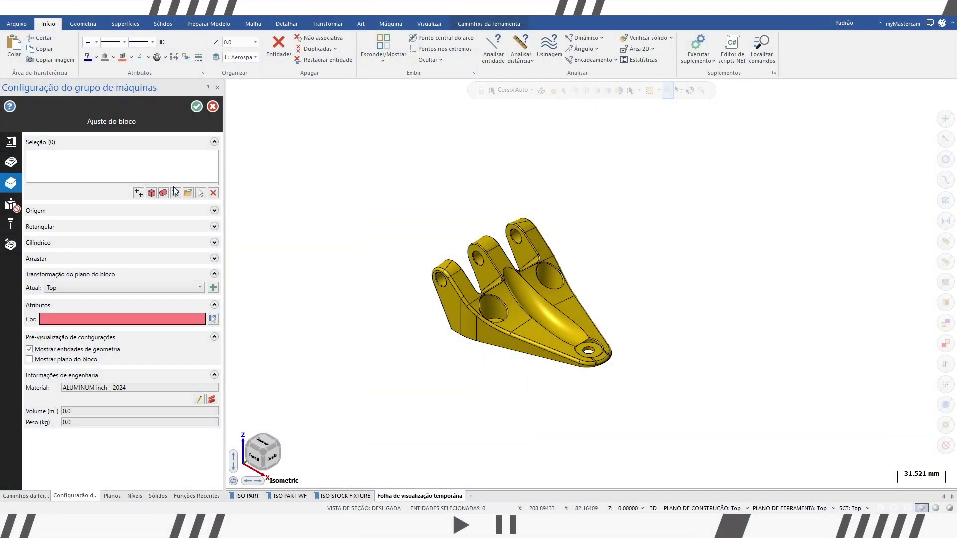
- Create a 150 × 101.6 × 76.2 rectangular stock from opposite corners of the wireframe box
left_click(139, 195)
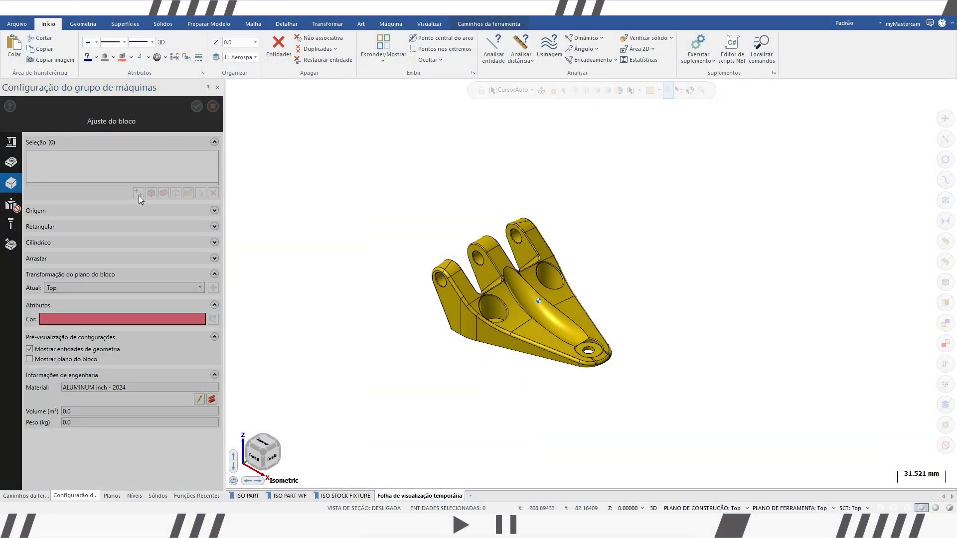
left_click(285, 498)
left_click(384, 343)
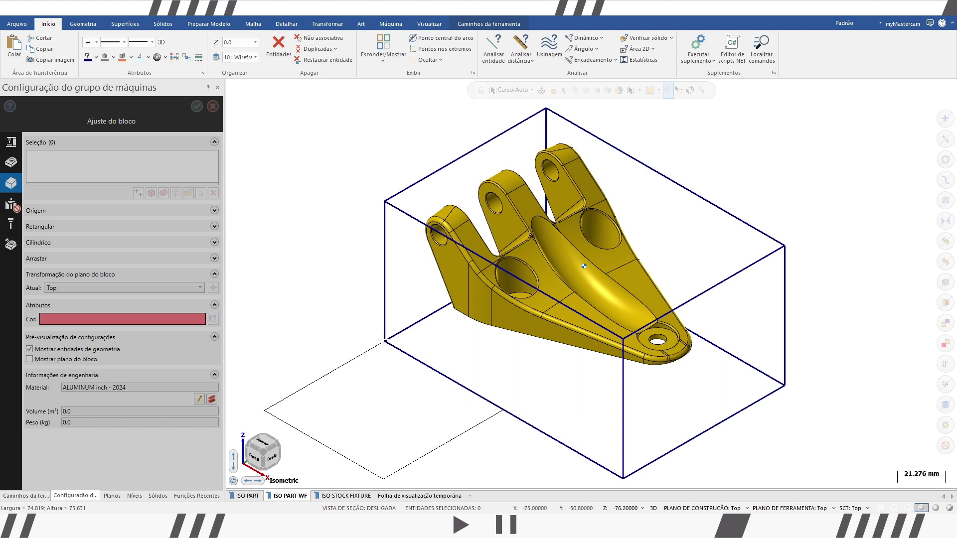
left_click(786, 246)
mouse_move(786, 288)
middle_mouse_down()
mouse_move(764, 250)
mouse_move(733, 299)
middle_mouse_up()
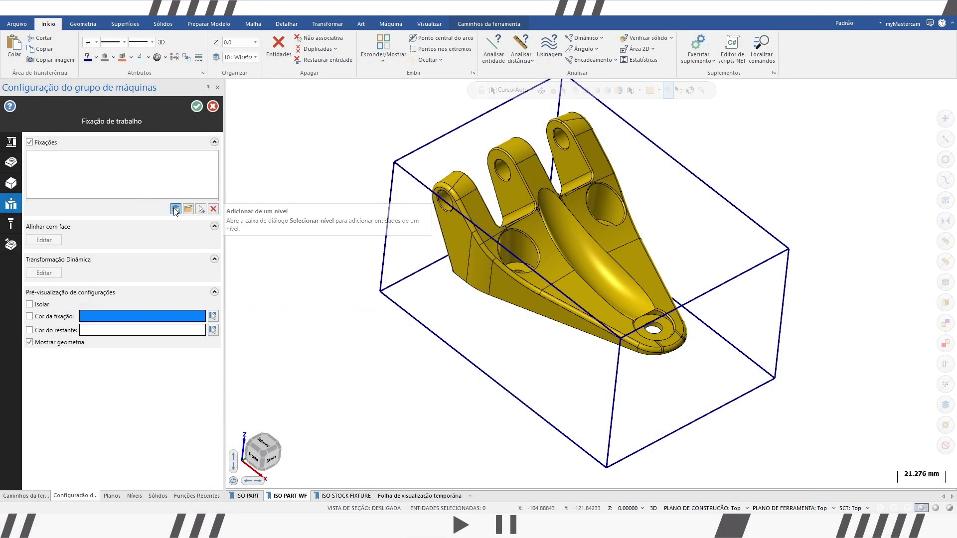
- Add the Lange Vise level 1000 as a workholding fixture and fit it in view
left_click(175, 210)
left_click(464, 206)
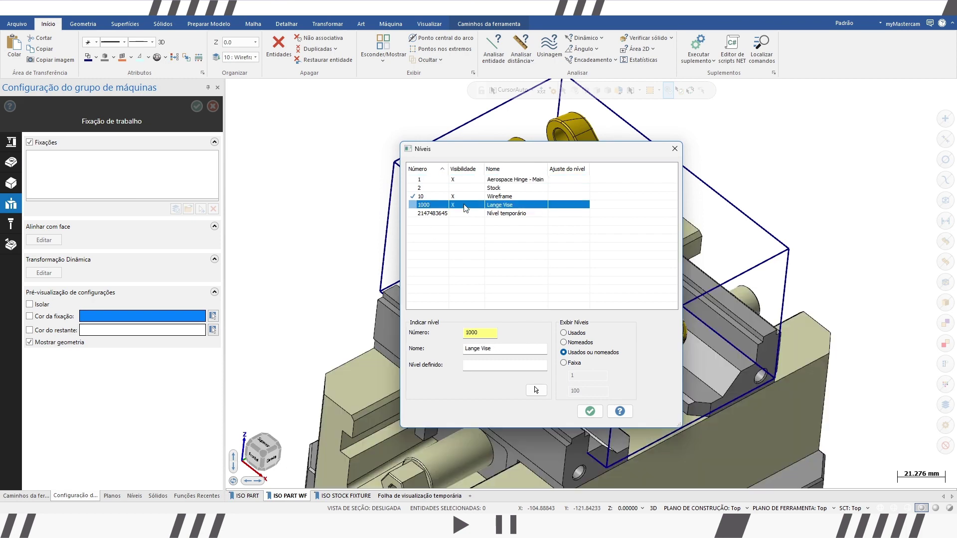
left_click(590, 411)
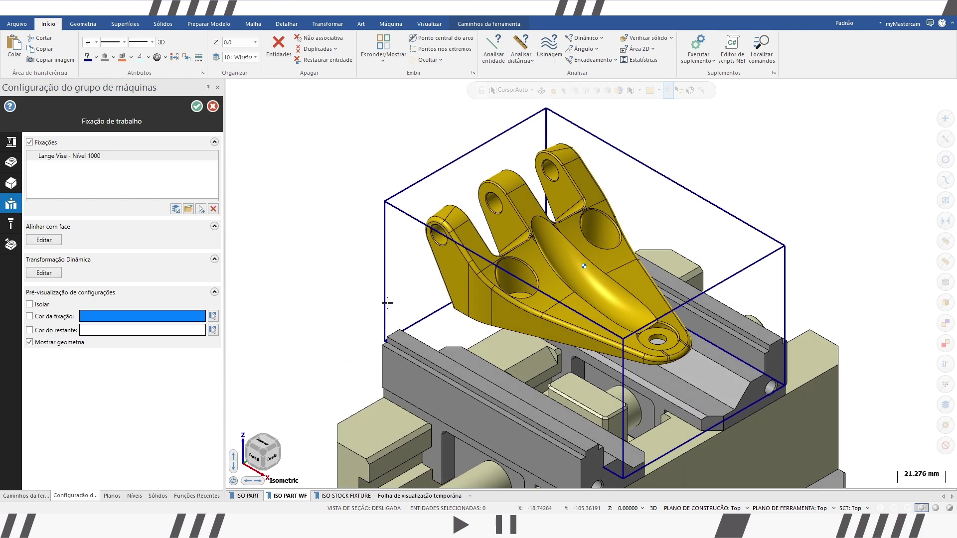
key("alt+F1")
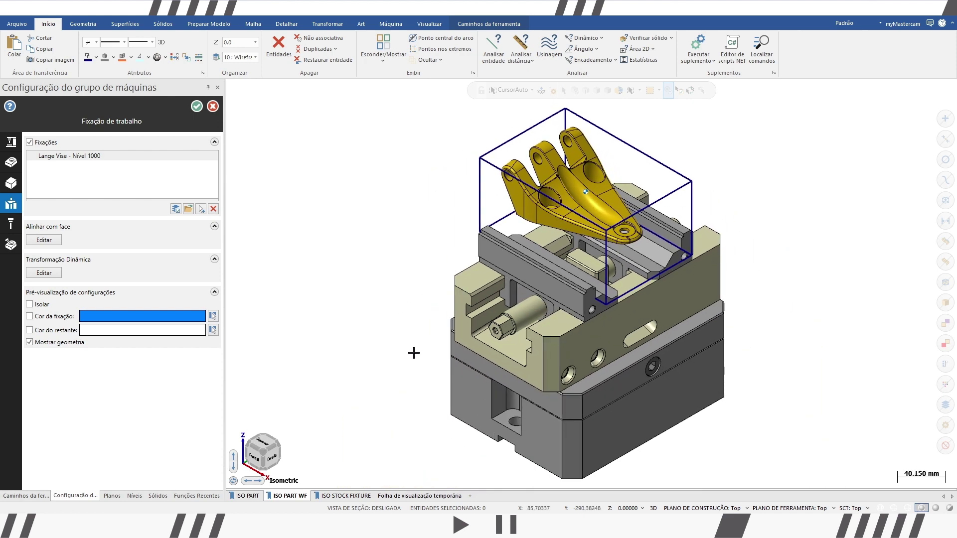
middle_click_drag(414, 352, 416, 351)
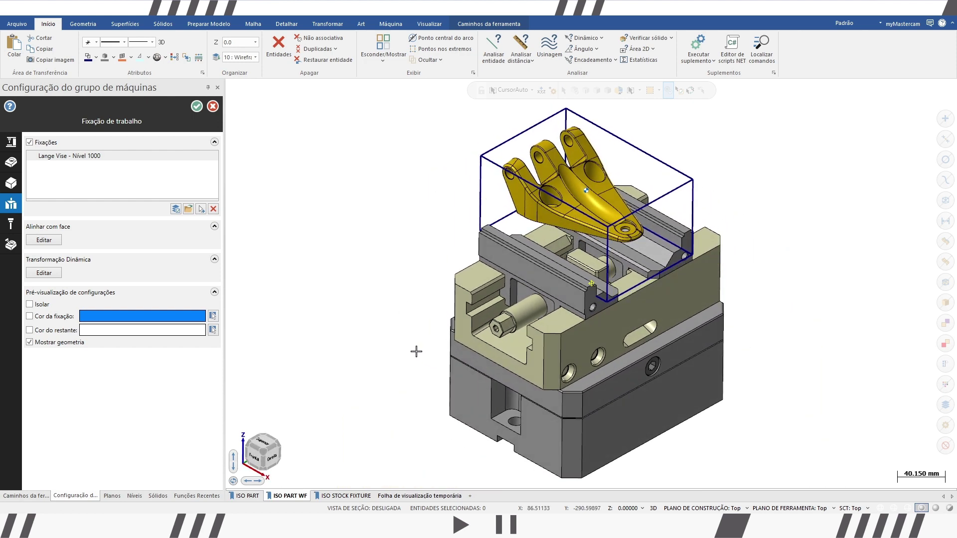
- Replace the Lange Vise fixture with Aerospace Hinge - Vice.stl loaded from file
left_click(95, 164)
right_click(73, 157)
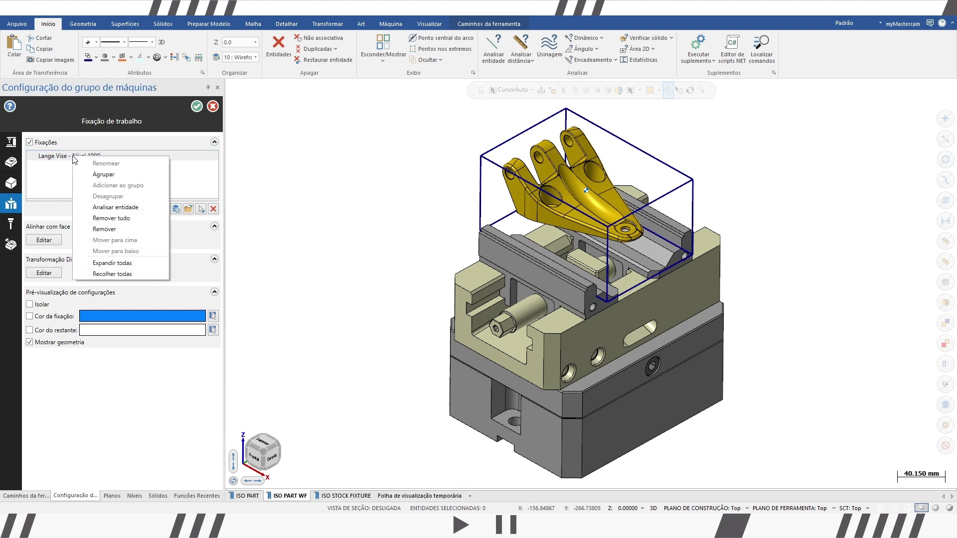
left_click(108, 229)
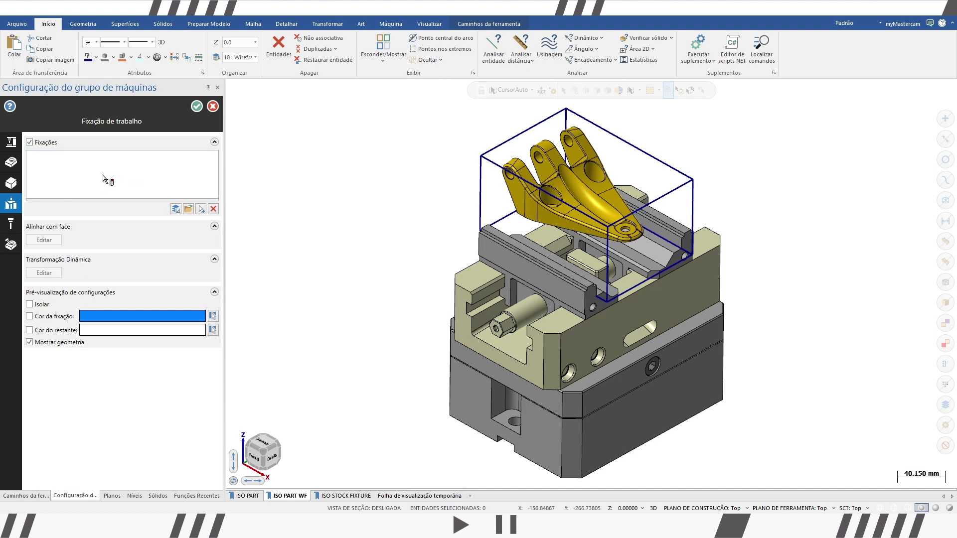
left_click(189, 210)
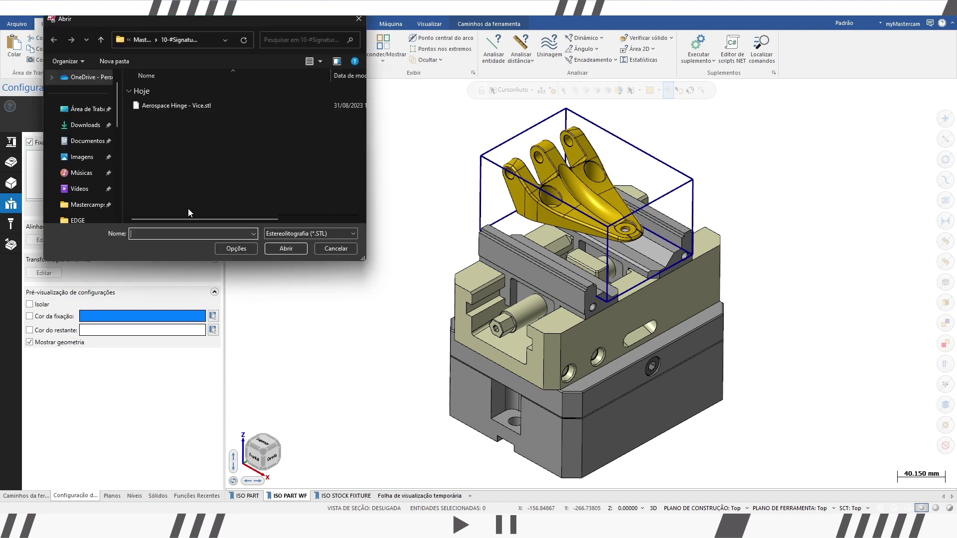
left_click(204, 106)
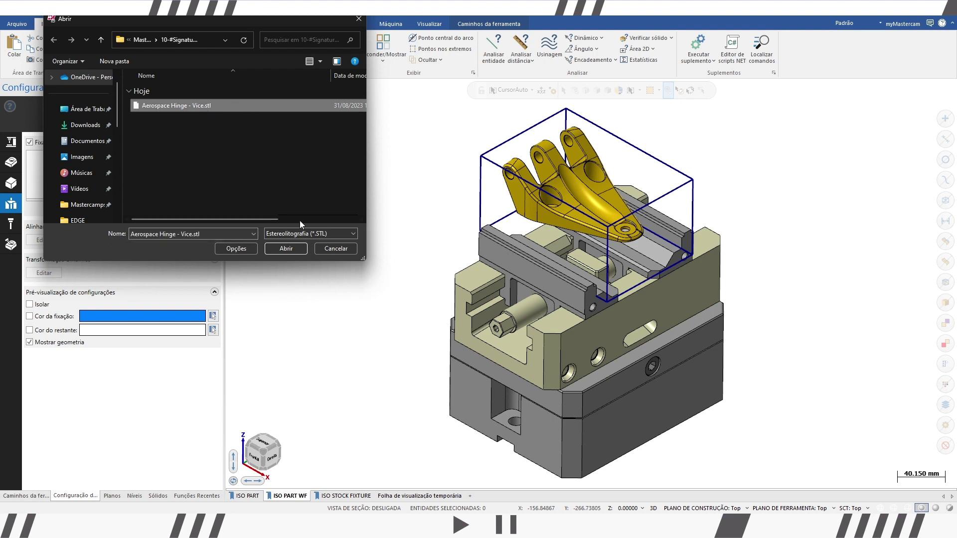
left_click(295, 250)
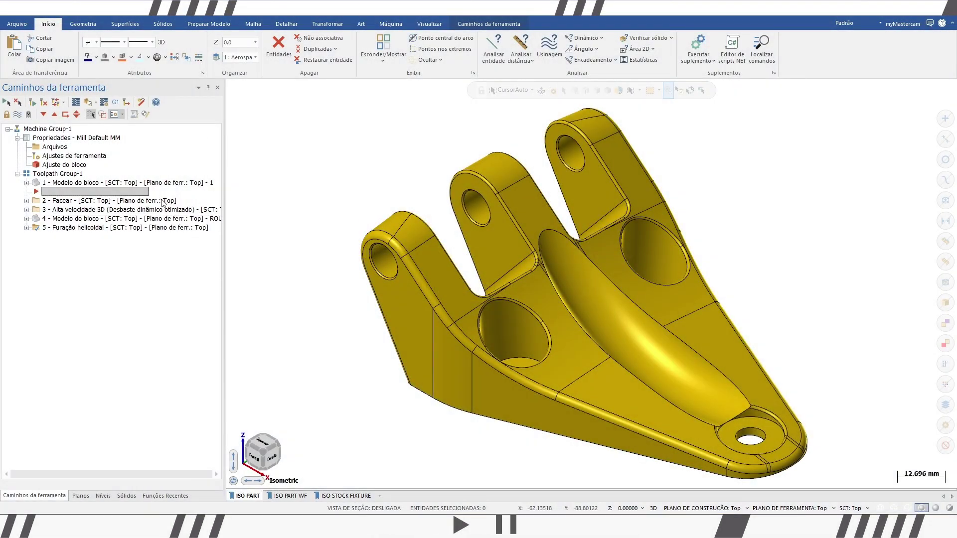
- Preview the operation 1 block and operation 4 ROUGHED STOCK models, then the machine model
left_click(147, 184)
scroll(376, 227, "down", 1)
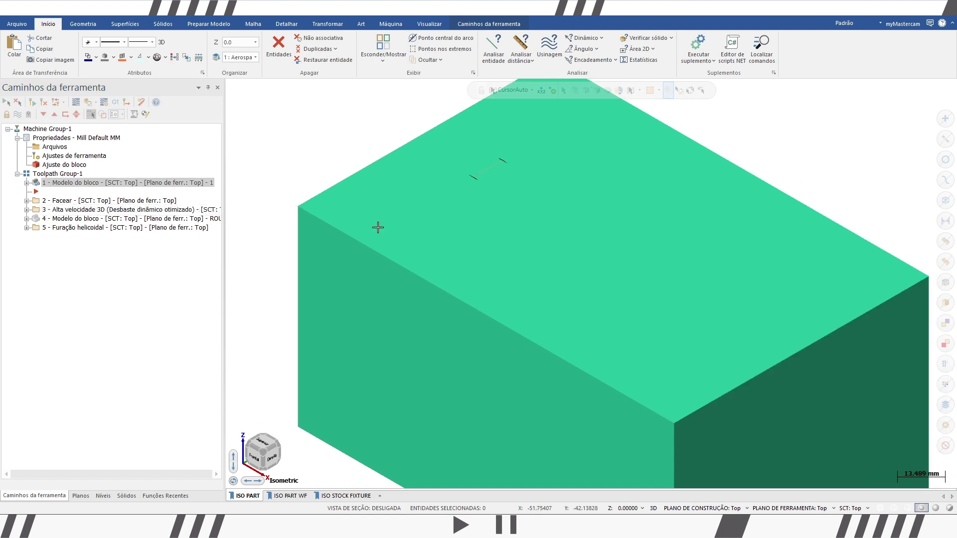
scroll(401, 215, "down", 1)
scroll(508, 187, "down", 2)
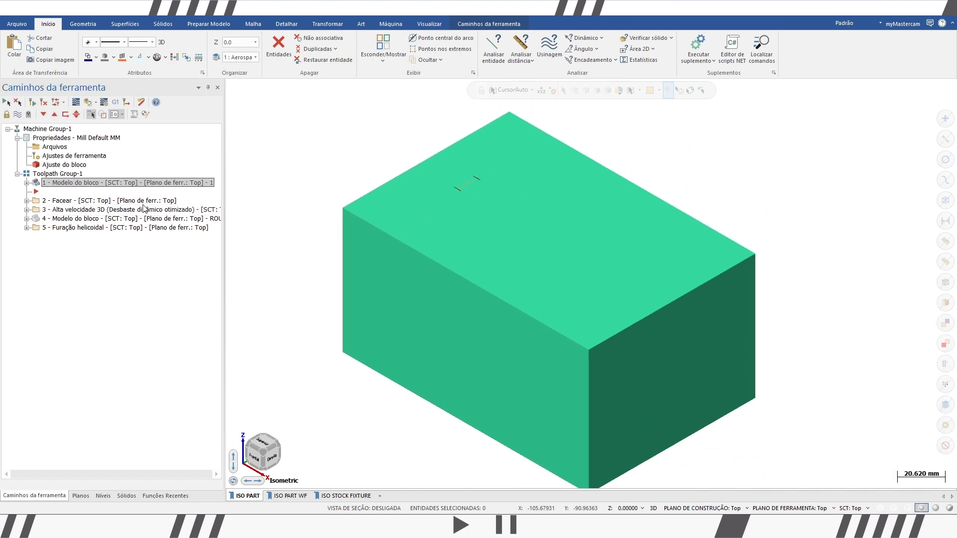
left_click(119, 220)
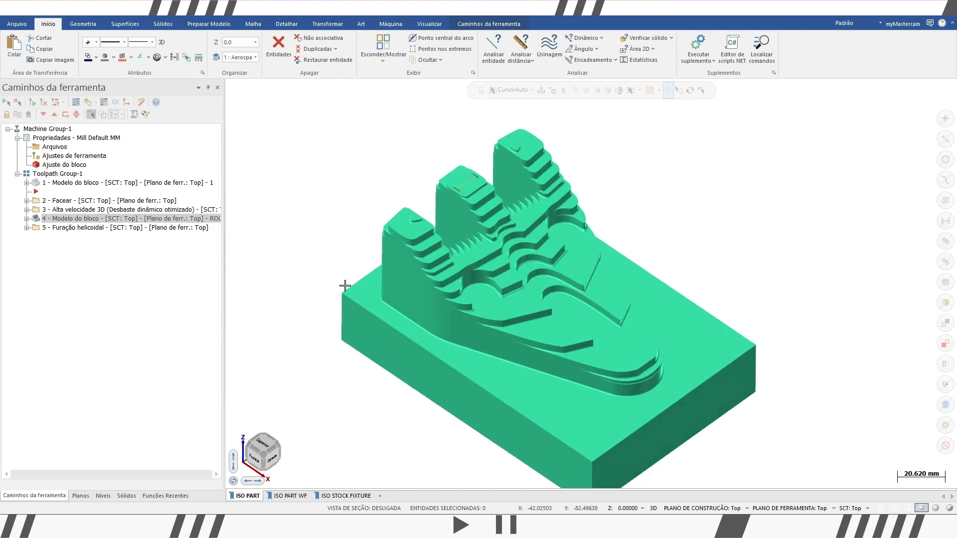
left_click(105, 103)
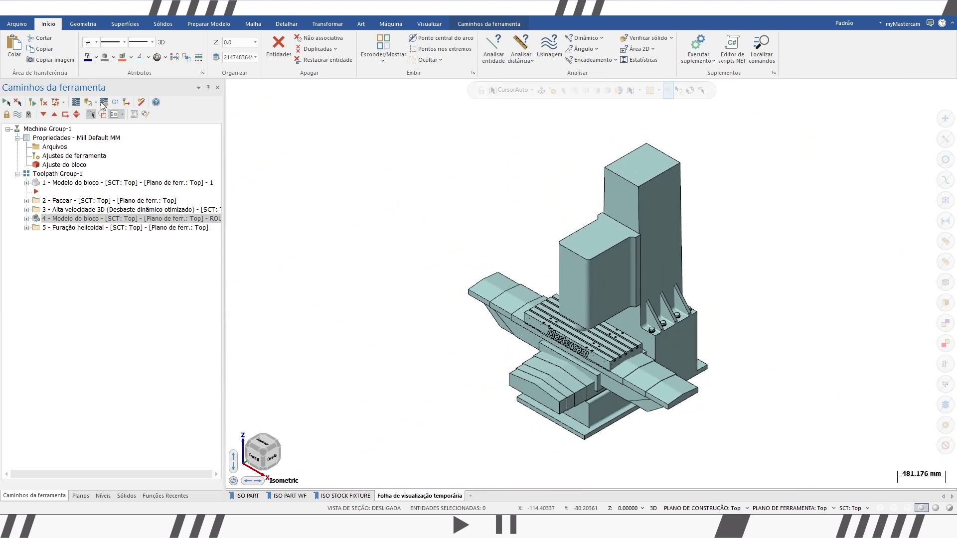
- Set the simulation stock overlay to ROUGHED STOCK and confirm the machine group settings
left_click(102, 102)
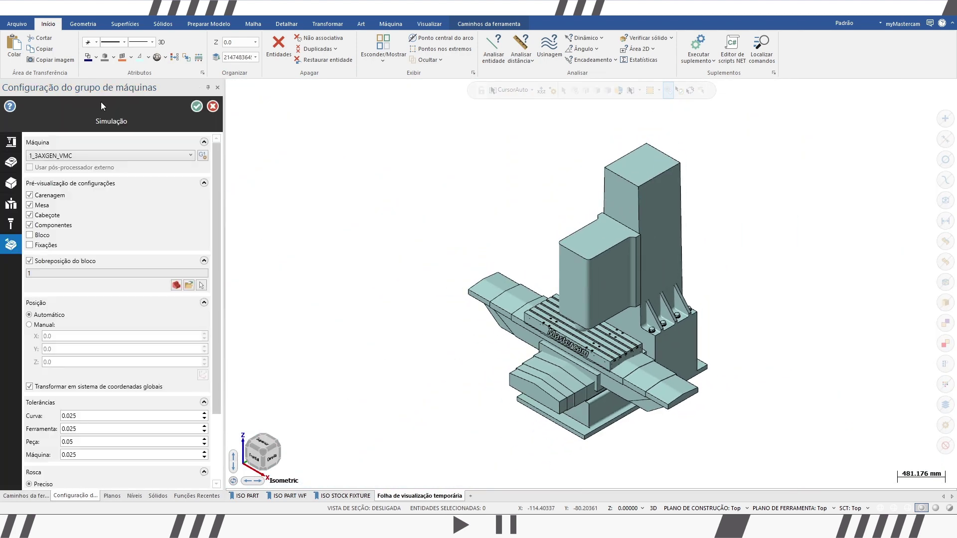
left_click(175, 285)
left_click(36, 171)
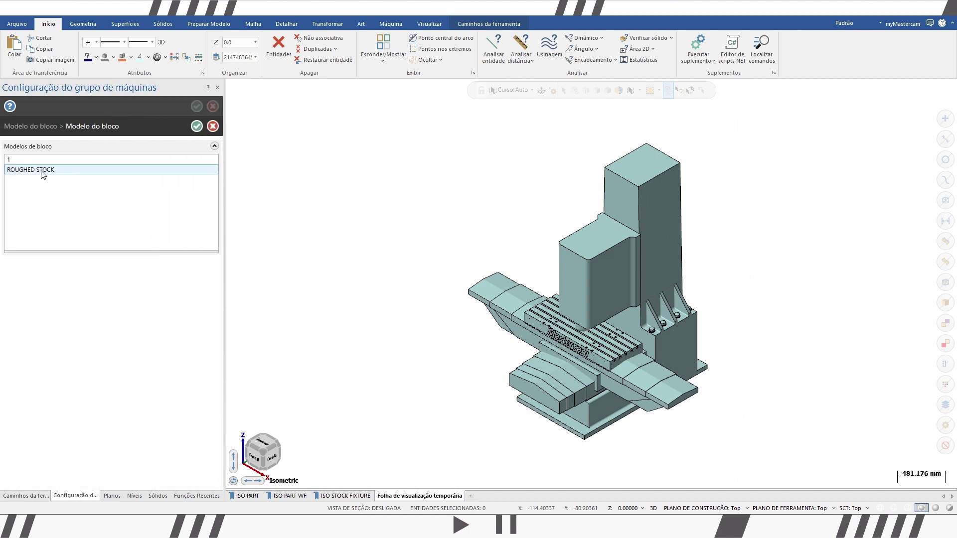
left_click(197, 126)
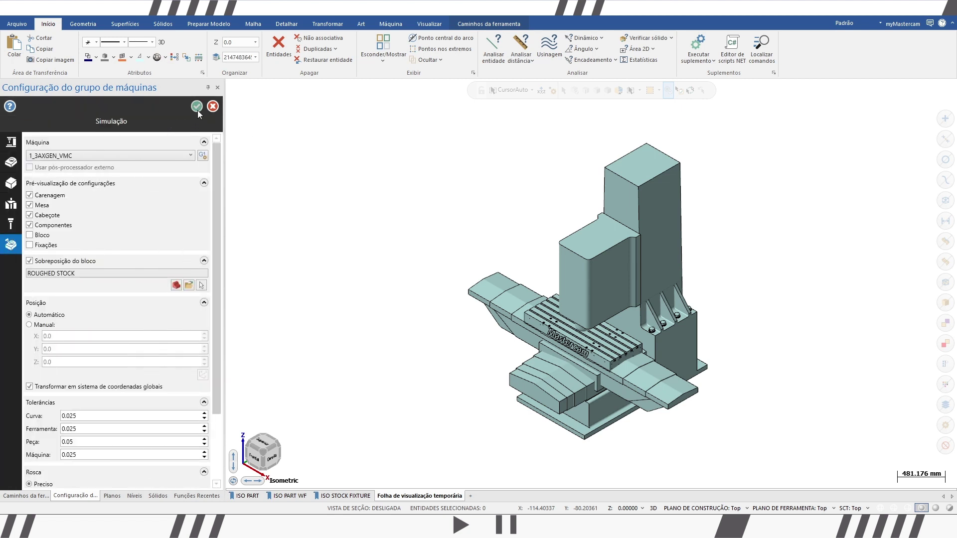
left_click(198, 110)
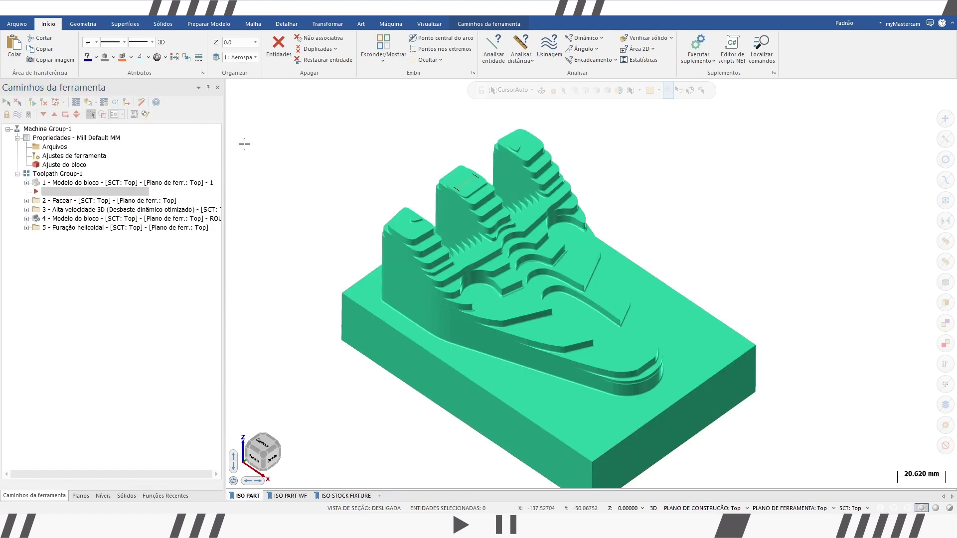
left_click(127, 229)
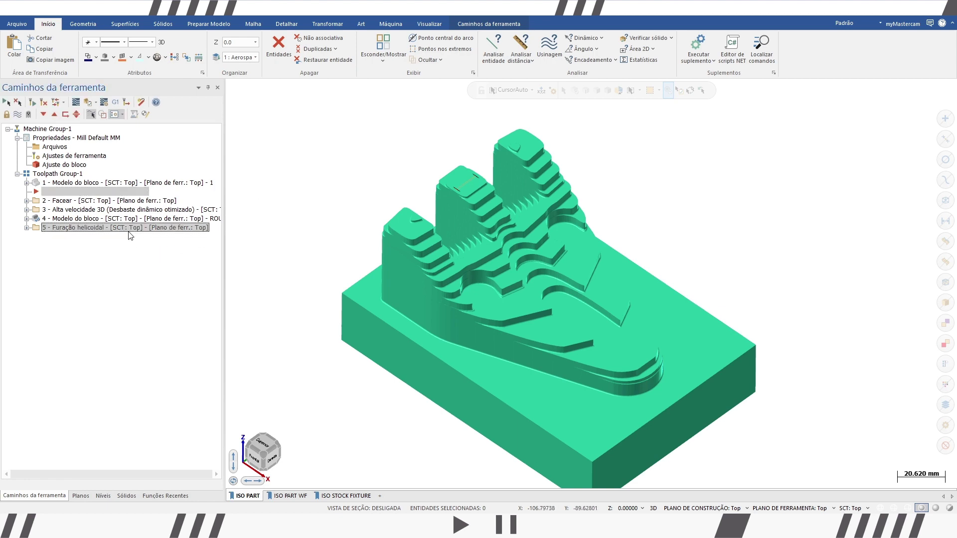
- Verify the toolpaths in Mastercam Simulator with the vise fixture and stock made visible
left_click(86, 105)
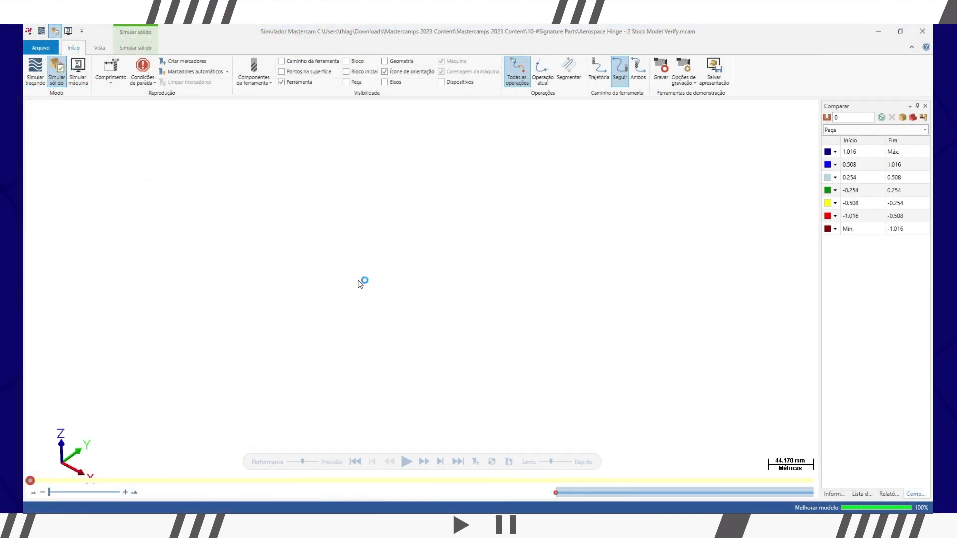
left_click(442, 82)
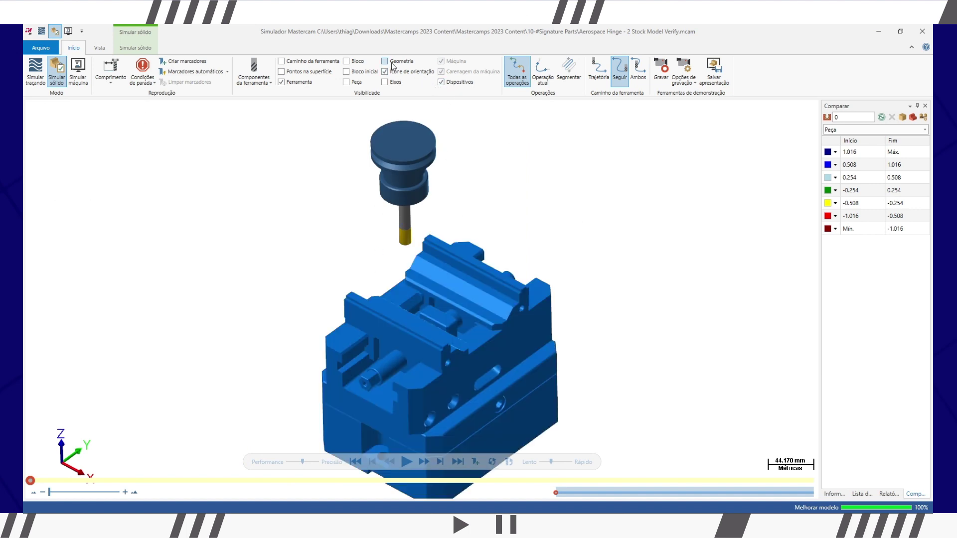
left_click(365, 63)
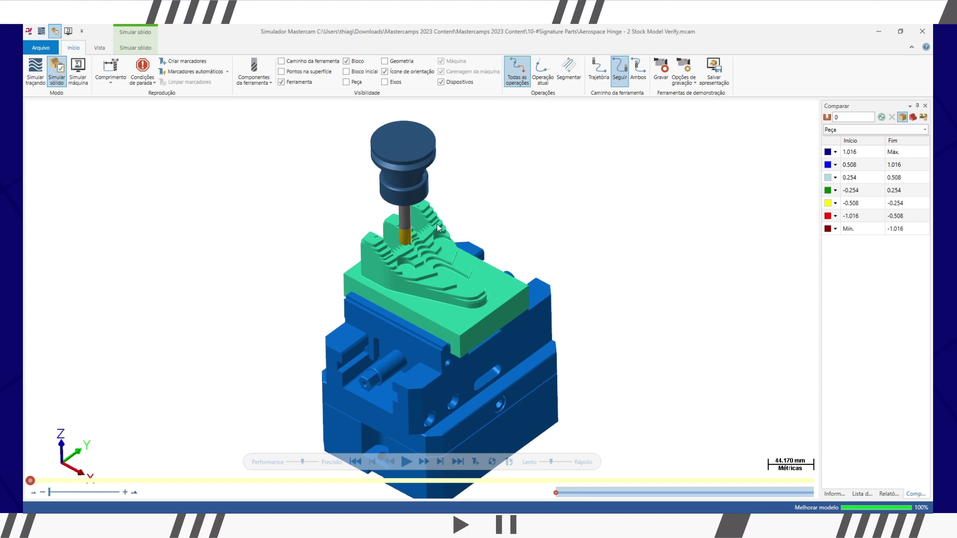
scroll(429, 282, "up", 2)
scroll(429, 283, "up", 1)
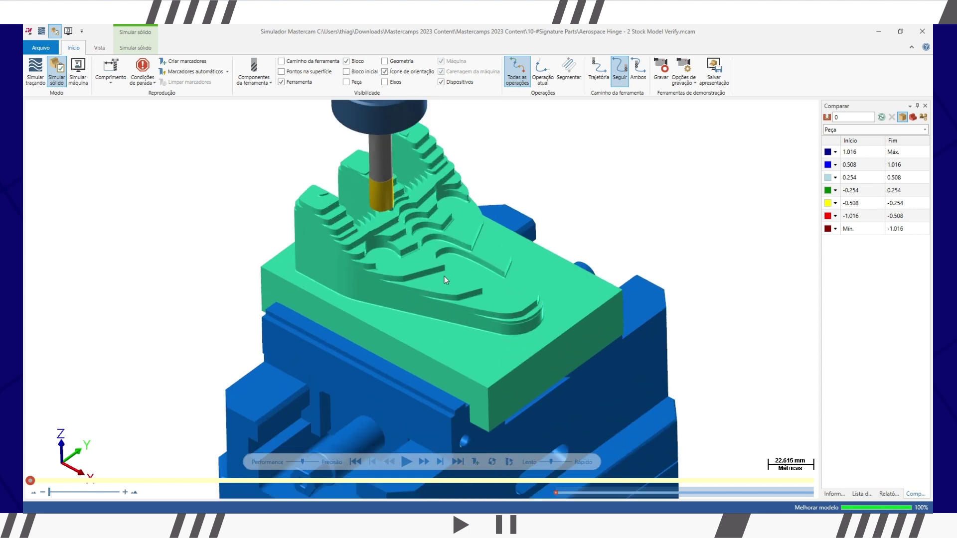
- Play the helical drilling simulation and rotate the view to inspect the two cut holes
left_click(407, 462)
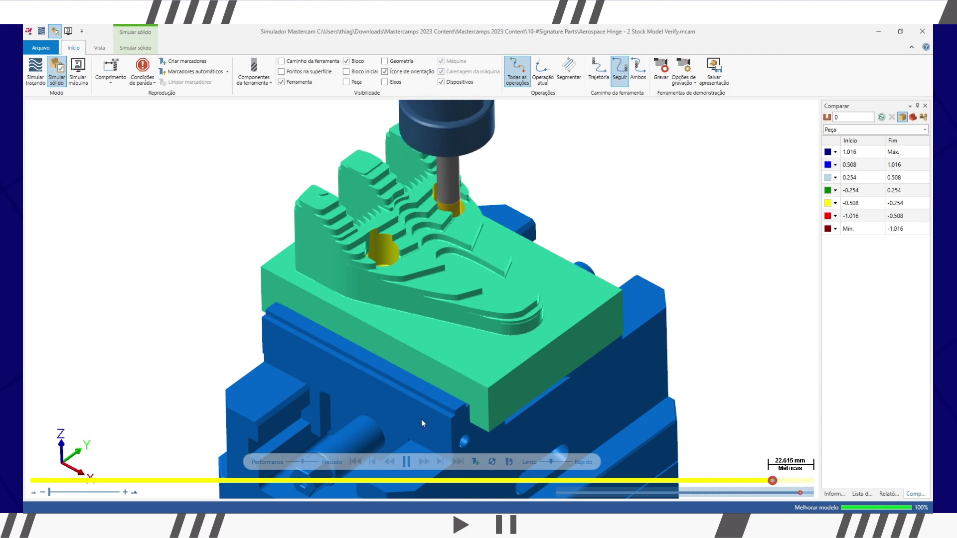
middle_click_drag(409, 413, 414, 419)
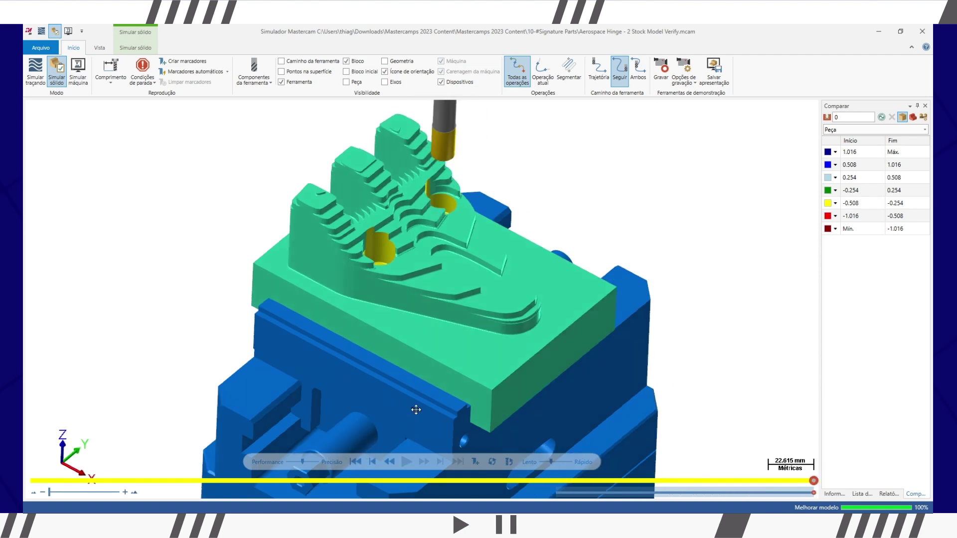
scroll(418, 411, "down", 3)
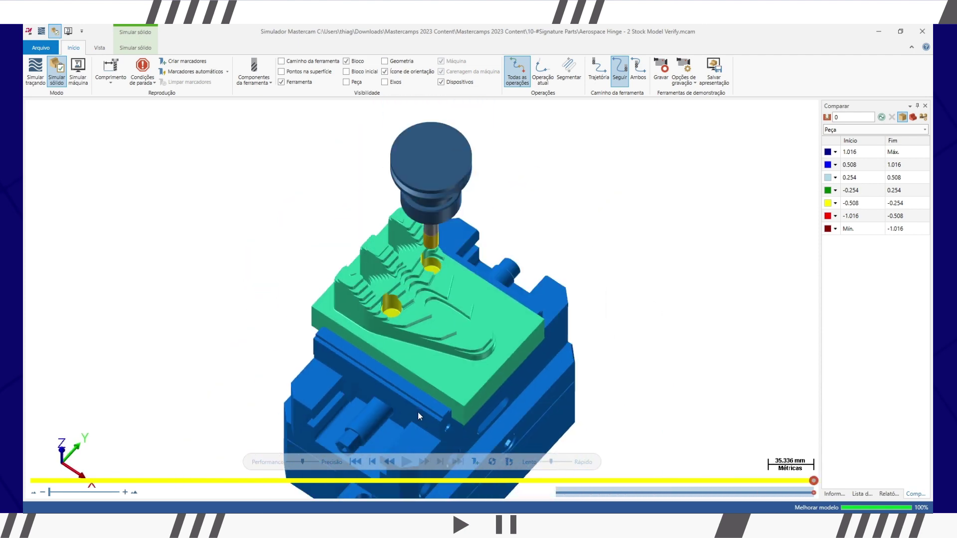
middle_click_drag(441, 363, 458, 298)
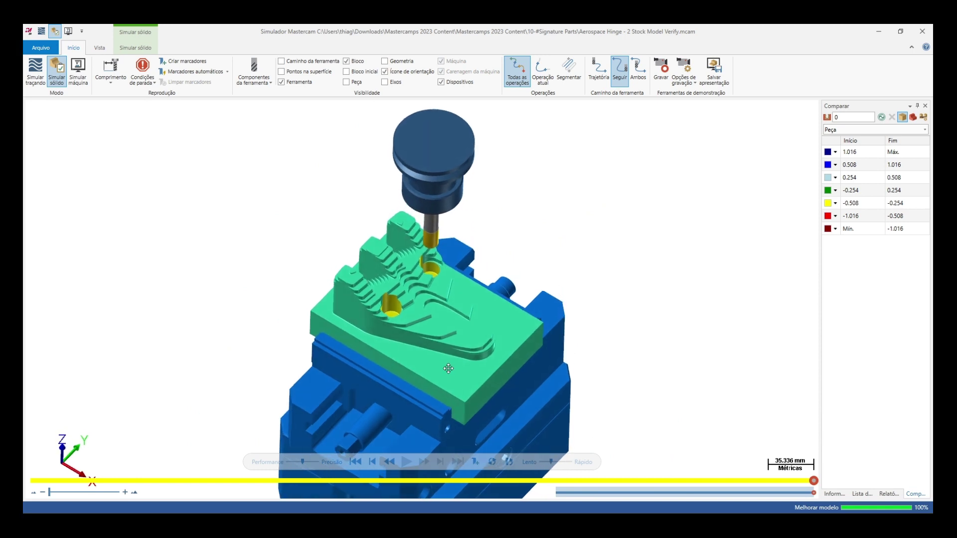